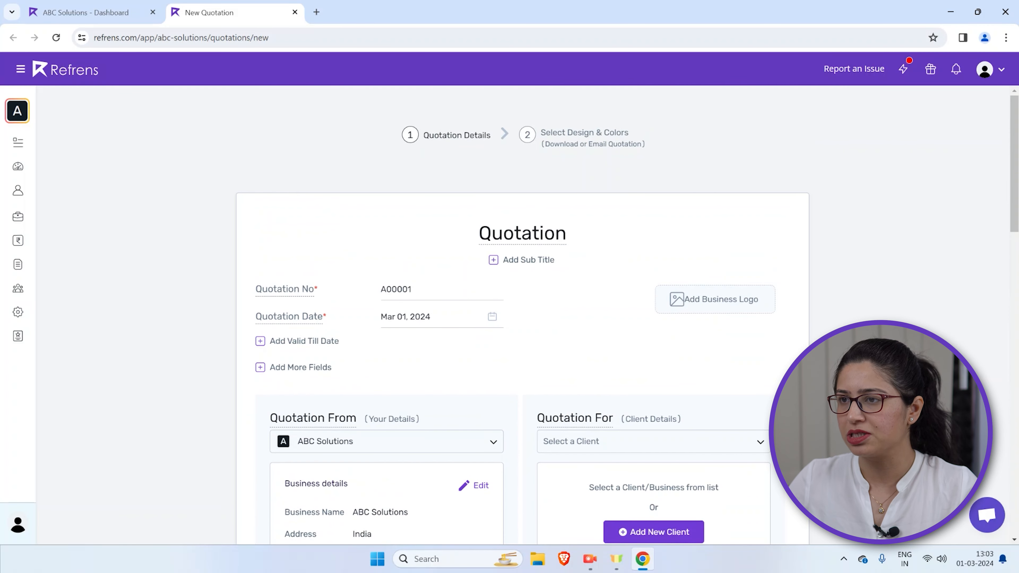
Set the quotation number to ABC/23-24/001
left_click(437, 292)
key("BackSpace")
key("BackSpace")
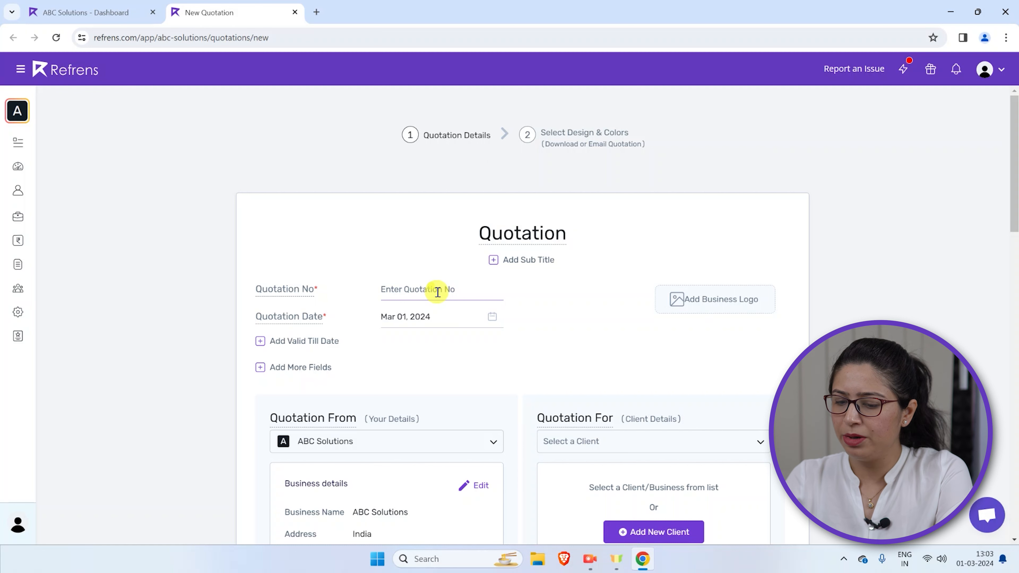
type("AB")
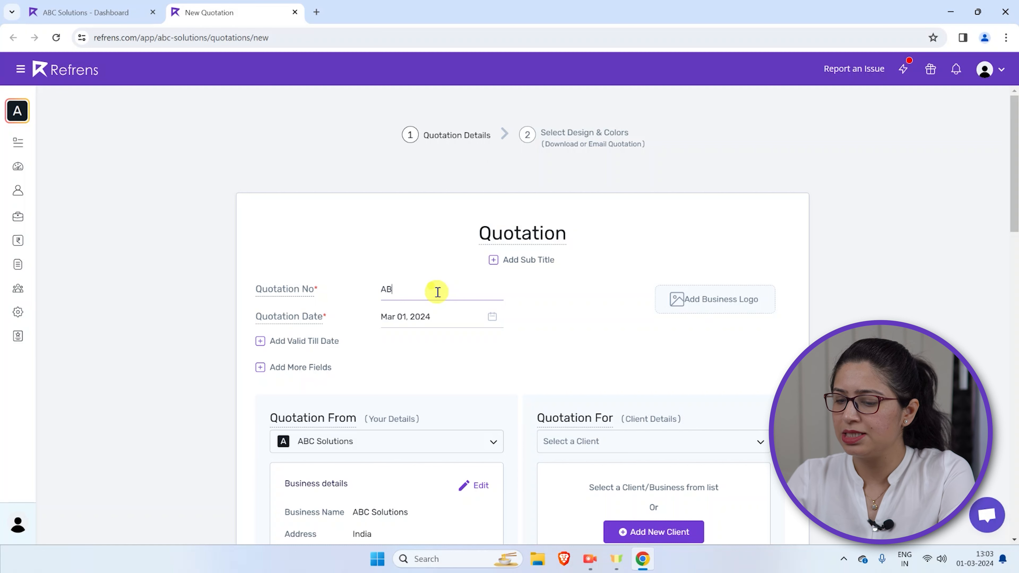
type("C/23-24/001")
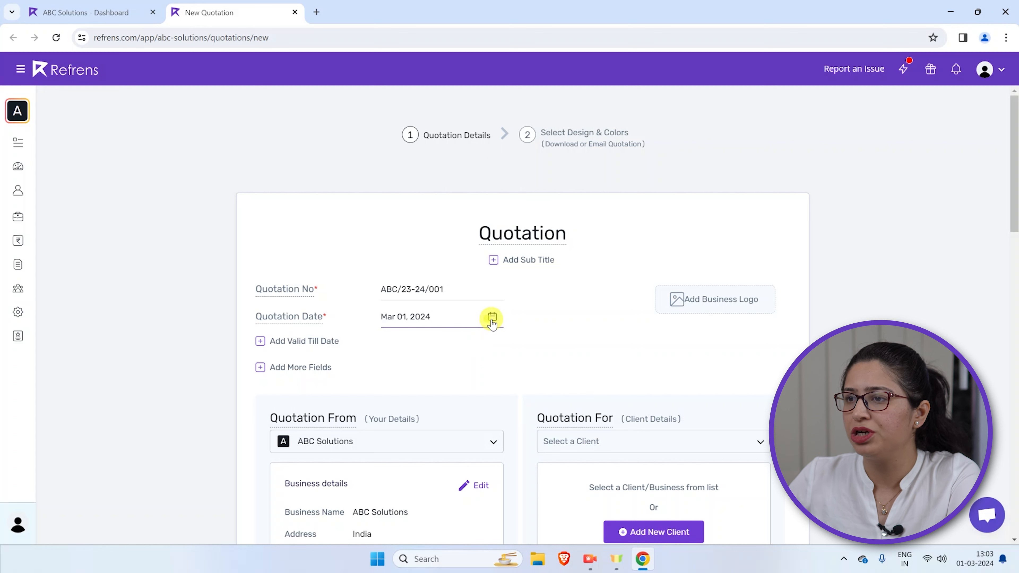
Add a Valid Till Date of Mar 15, 2024 to the quotation
left_click(265, 342)
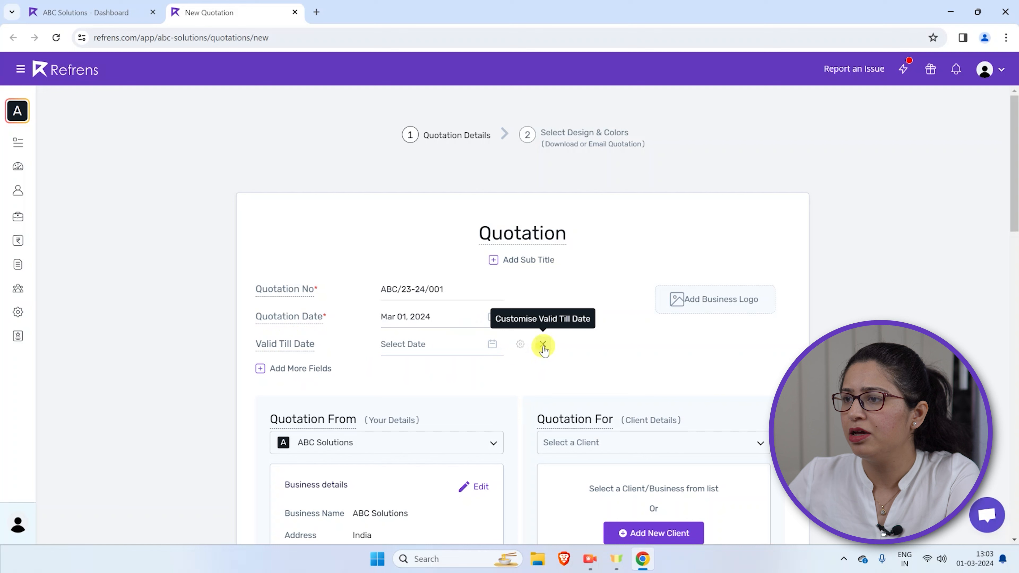
left_click(495, 344)
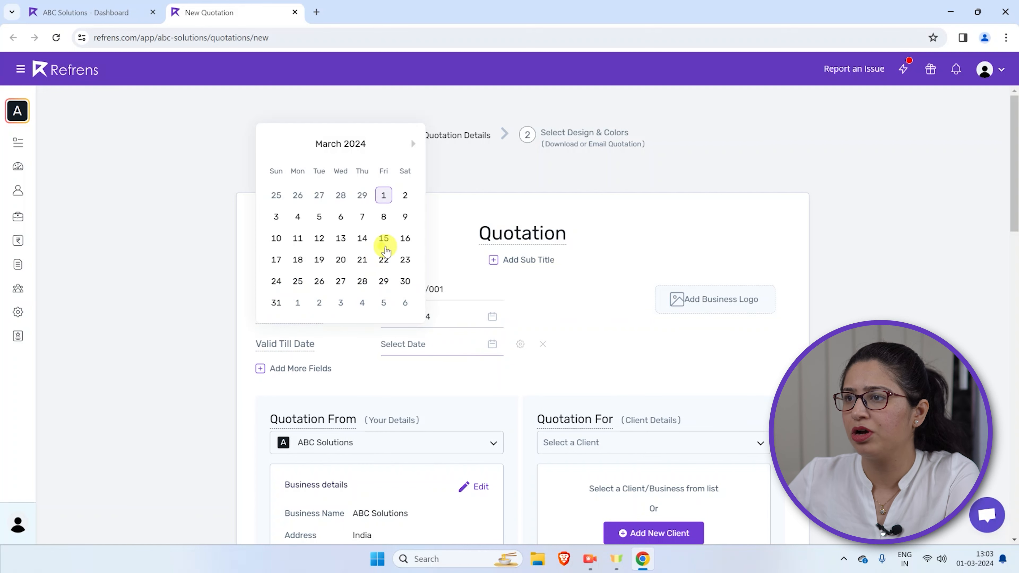
left_click(385, 238)
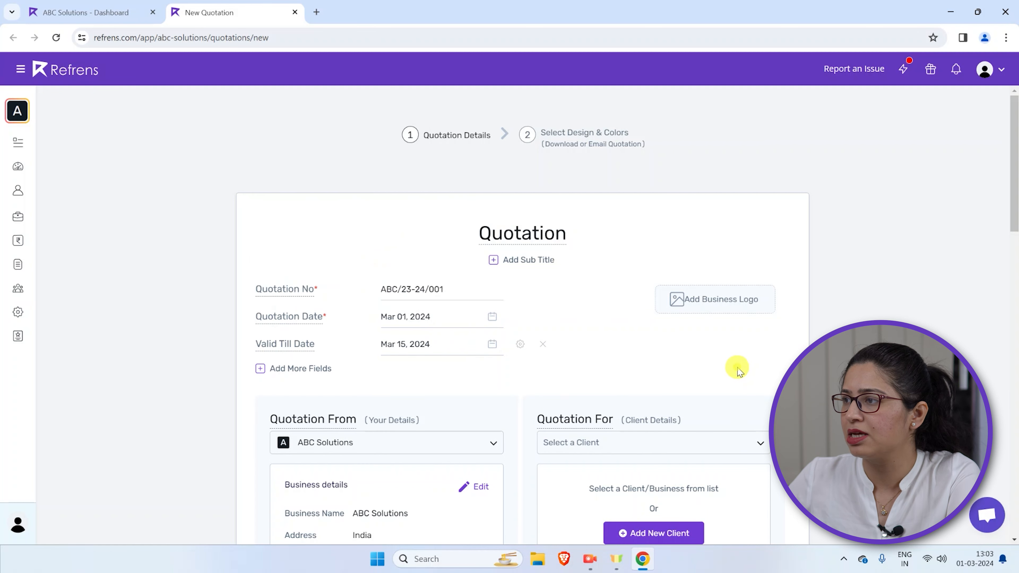
left_click(694, 300)
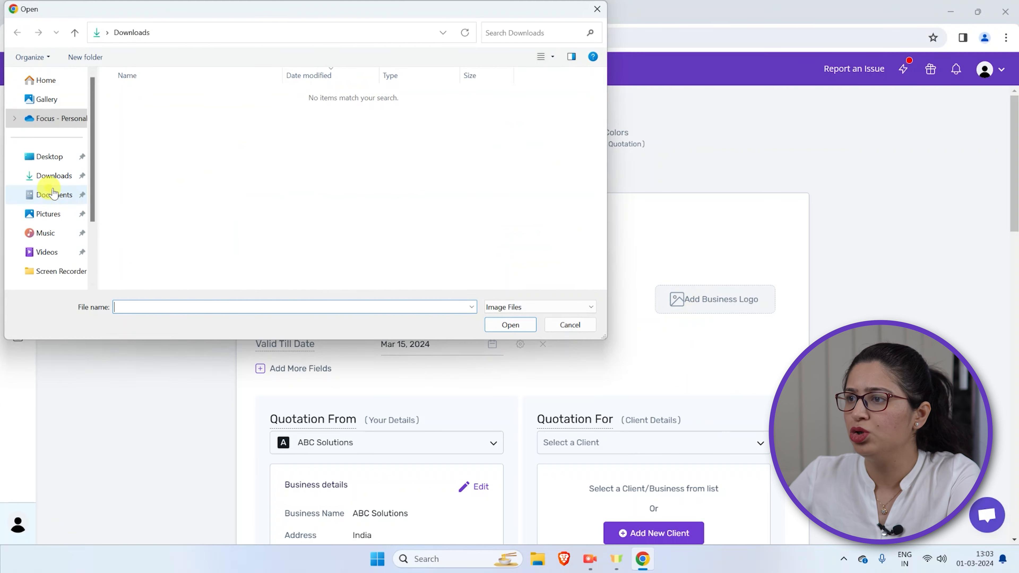
left_click(566, 324)
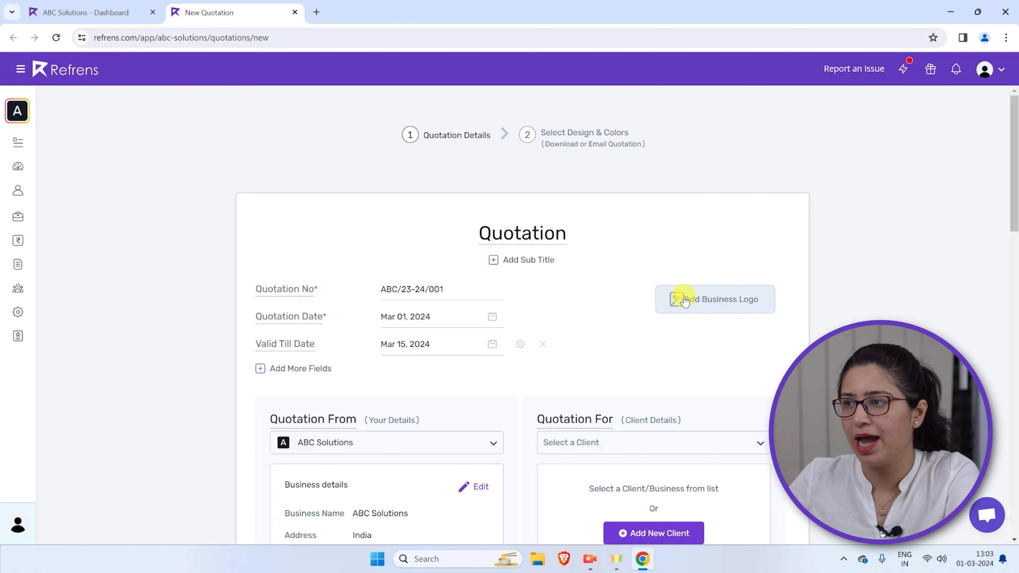
Fill in the full postal address in the ABC Solutions business details and save them
scroll(659, 341, "down", 3)
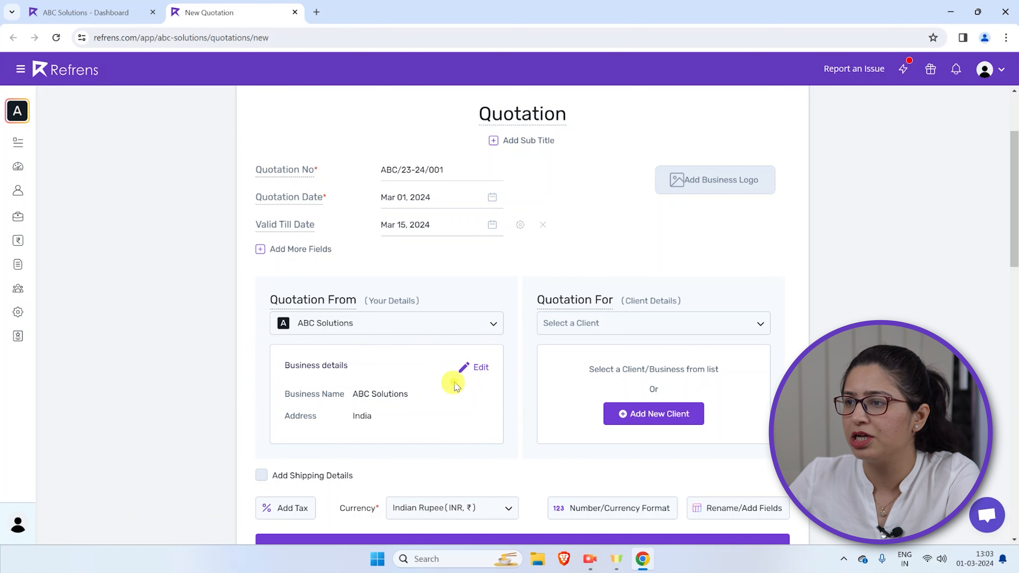
left_click(468, 367)
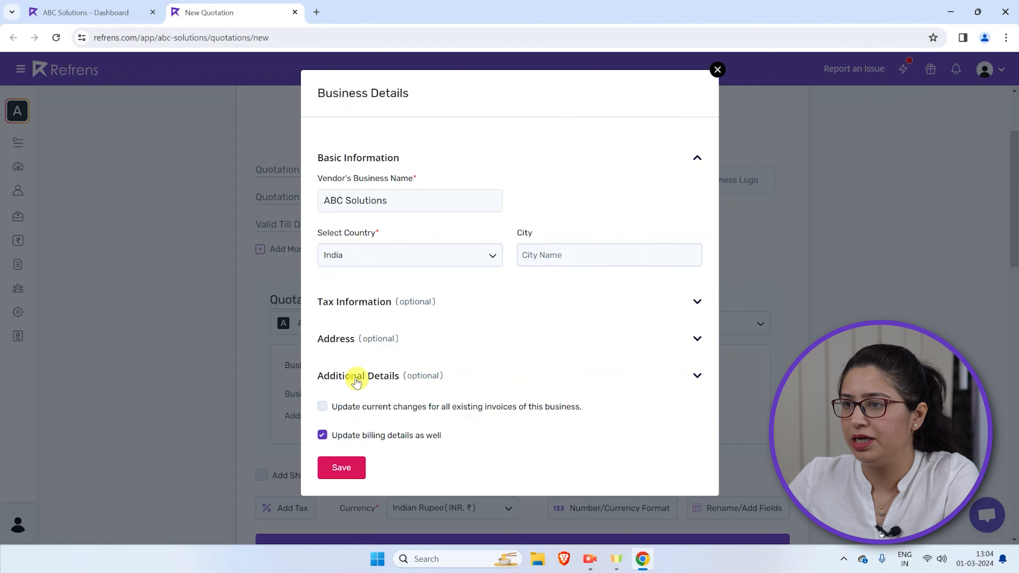
left_click(345, 374)
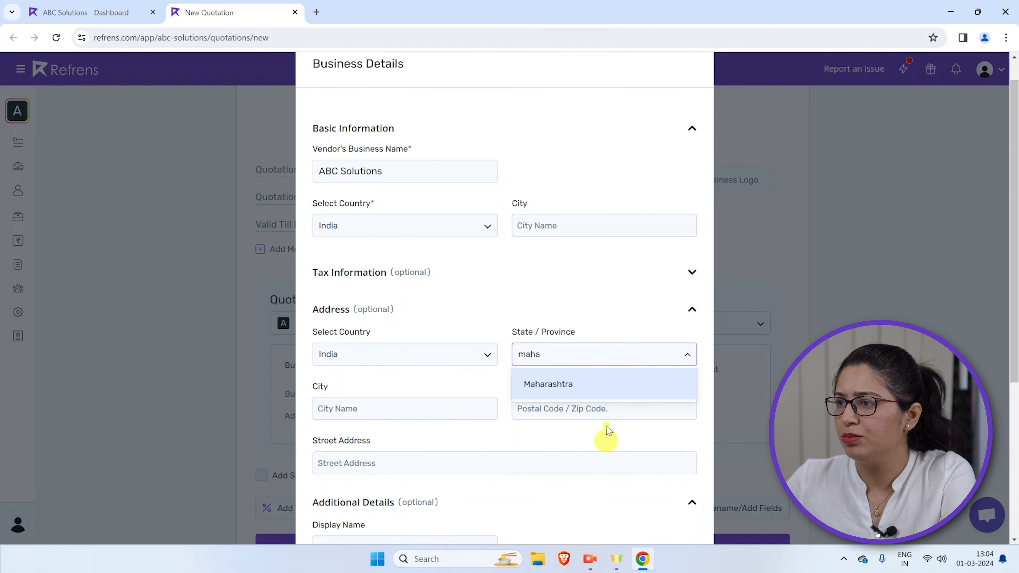
left_click(596, 384)
left_click(425, 409)
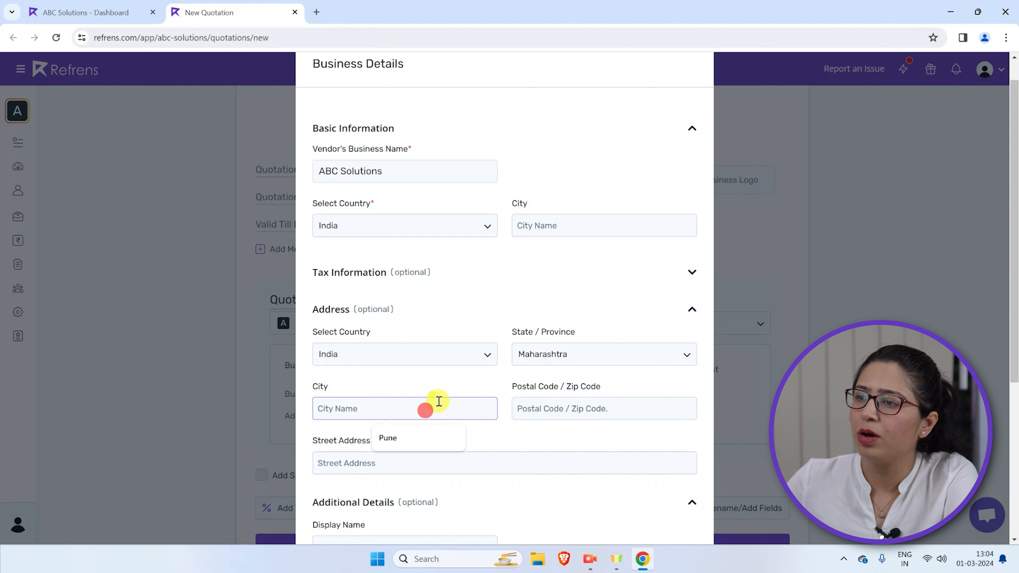
left_click(418, 436)
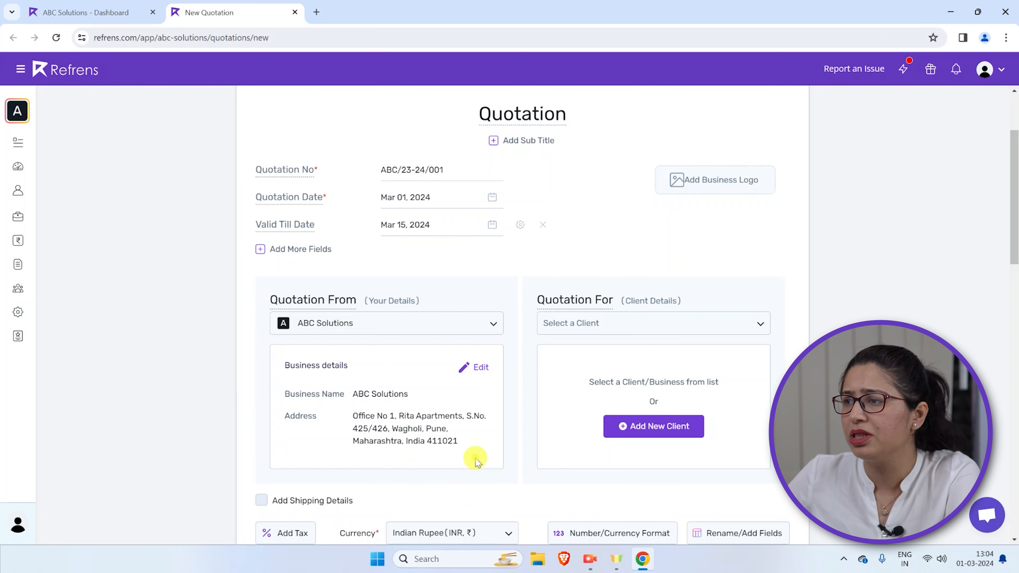
Choose Fintech Corporation as the client the quotation is for
left_click(662, 323)
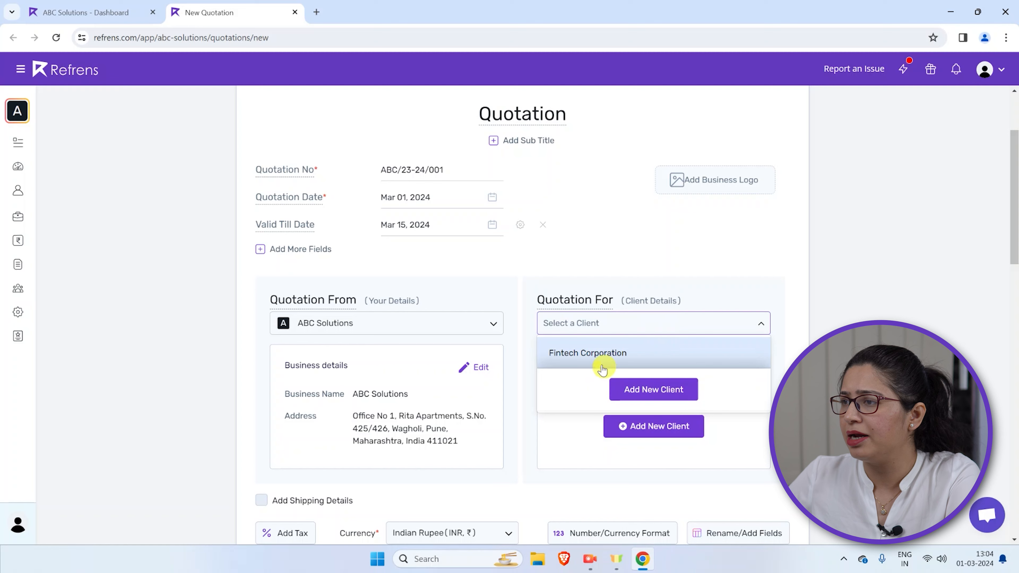
left_click(594, 355)
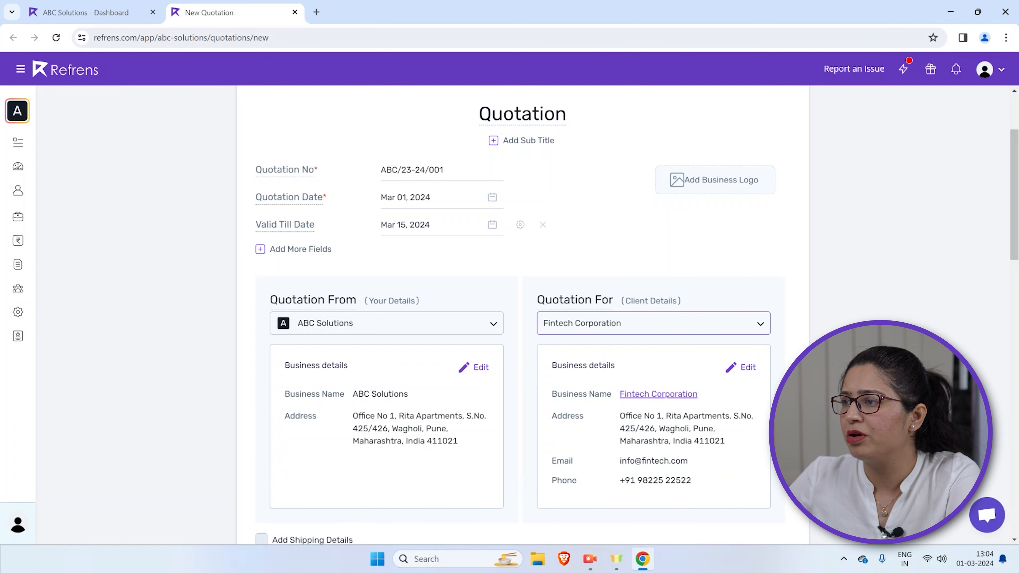
Review the column names and types of the quotation's item table and save the column settings
scroll(521, 313, "down", 6)
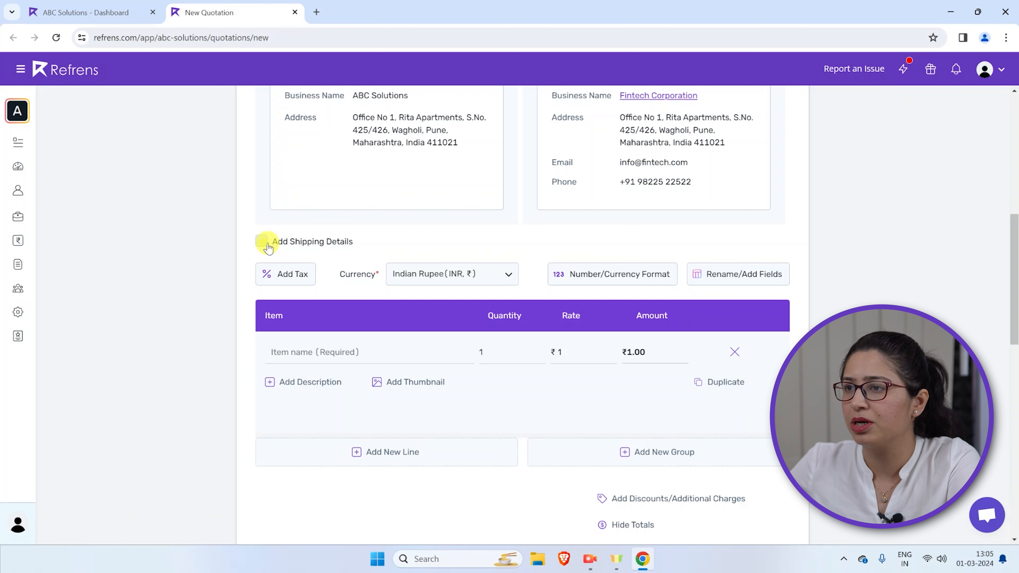
left_click(742, 277)
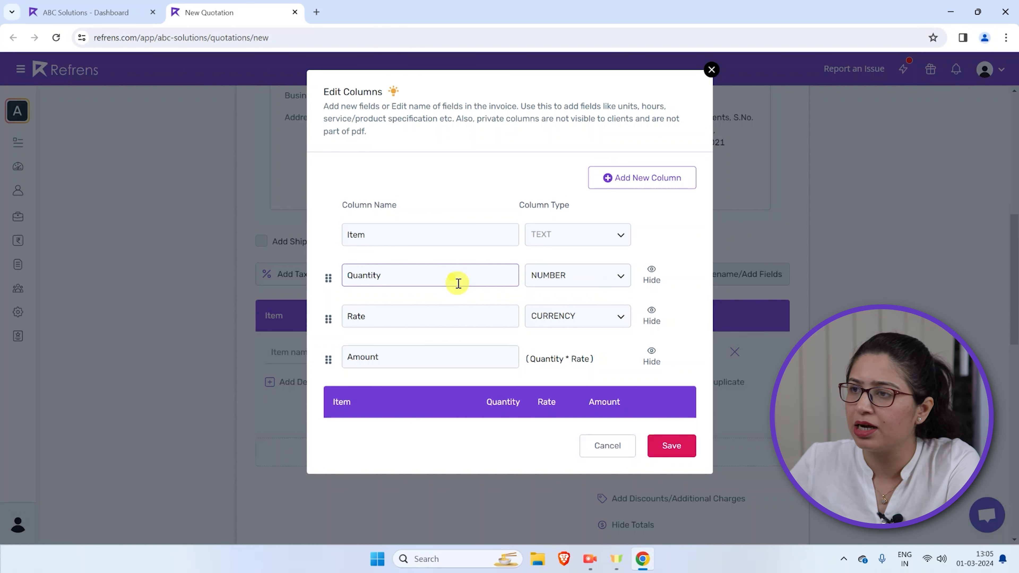
left_click(678, 445)
left_click(573, 137)
Fill the first item line with Notebooks Single Line and set its quantity to 100
scroll(348, 417, "down", 1)
left_click(295, 331)
type("Notebook")
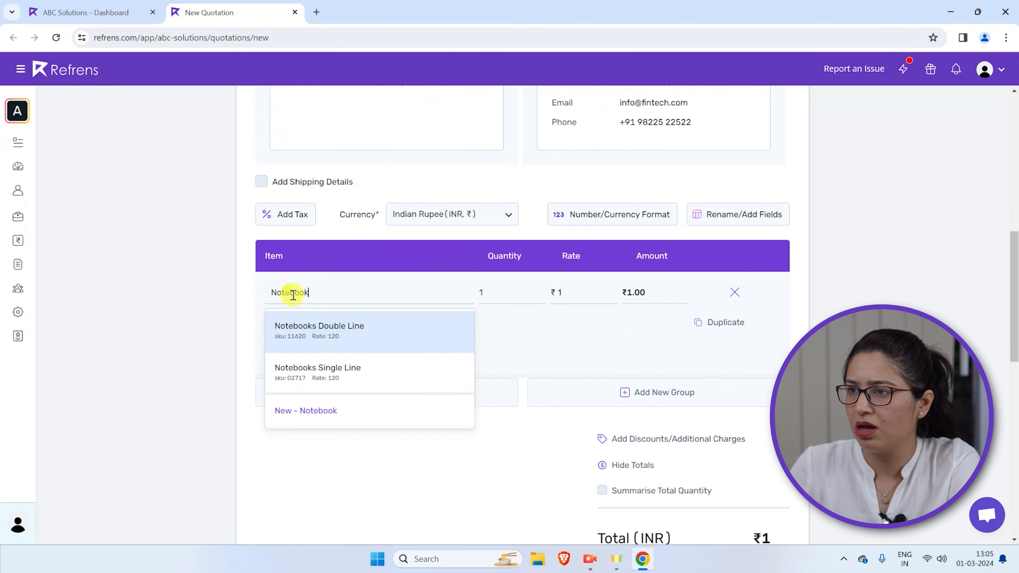
left_click(353, 374)
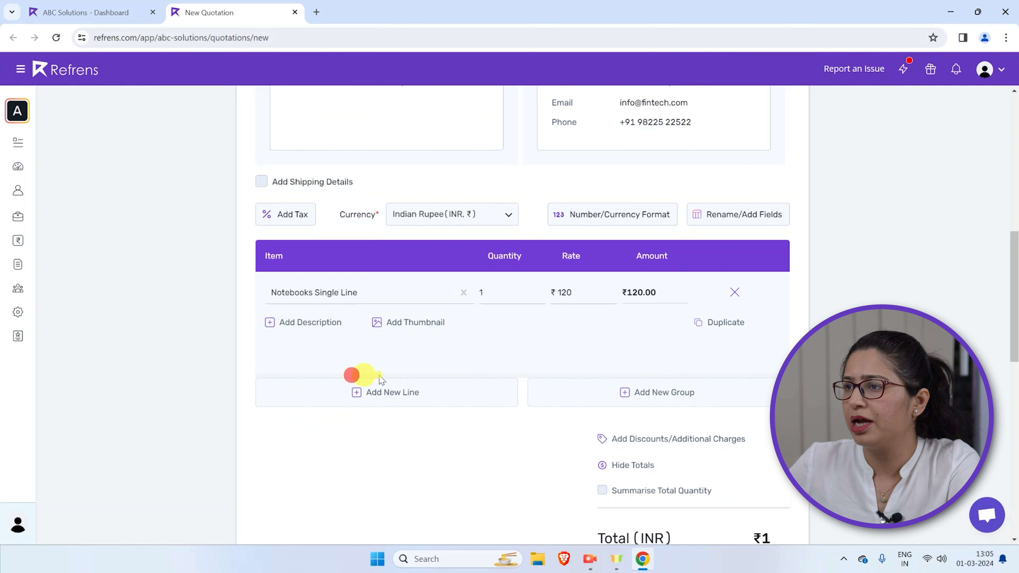
left_click(524, 299)
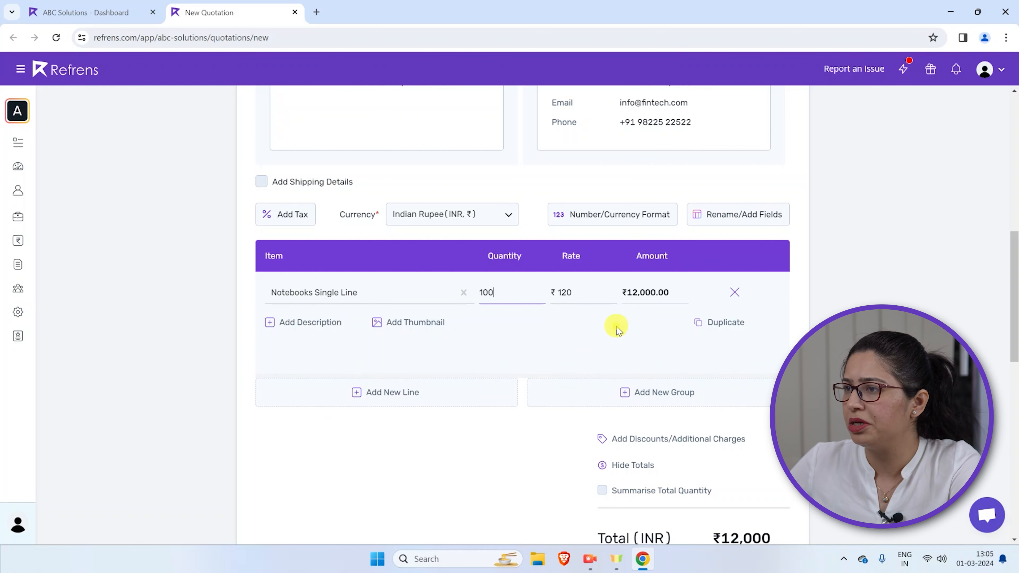
left_click(590, 289)
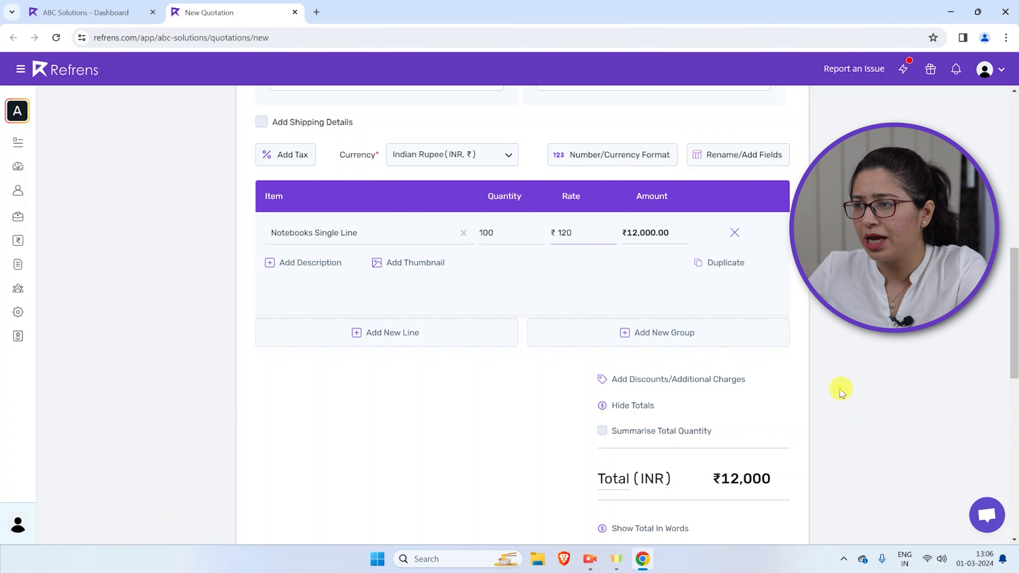
Add an additional charge named Transport Charges of ₹100 and show the quotation total in words
scroll(564, 360, "down", 2)
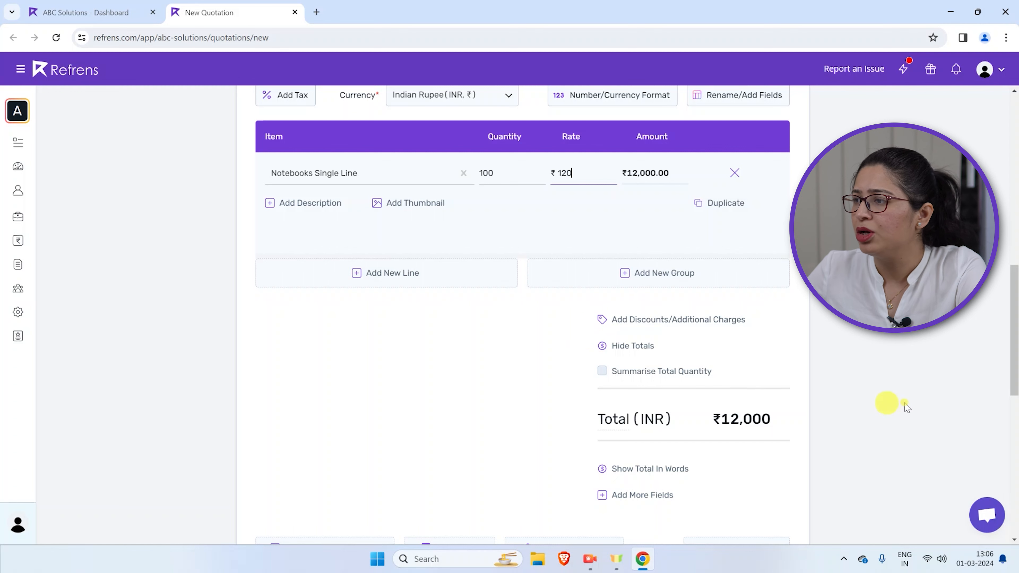
scroll(933, 397, "down", 6)
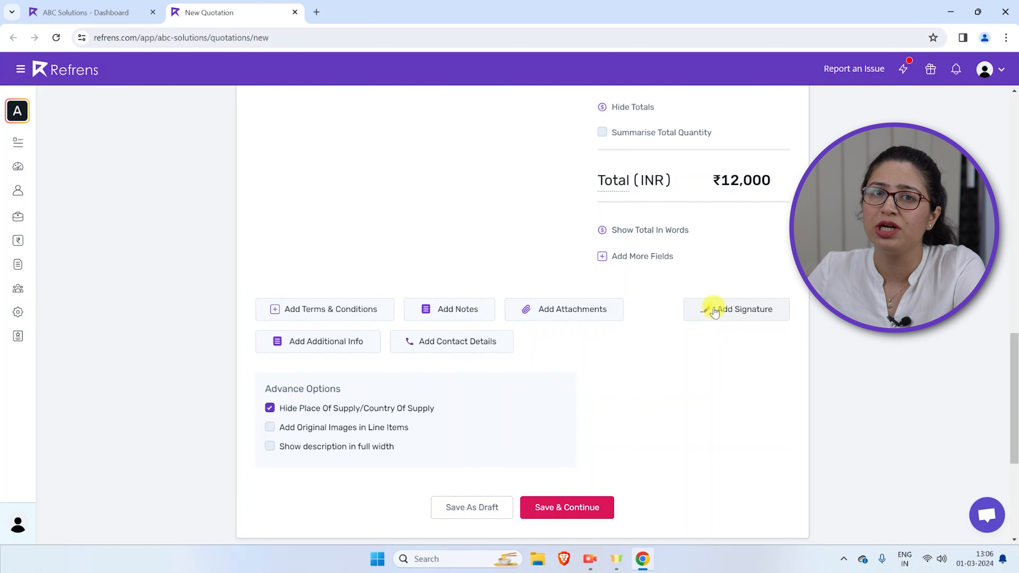
scroll(715, 311, "up", 4)
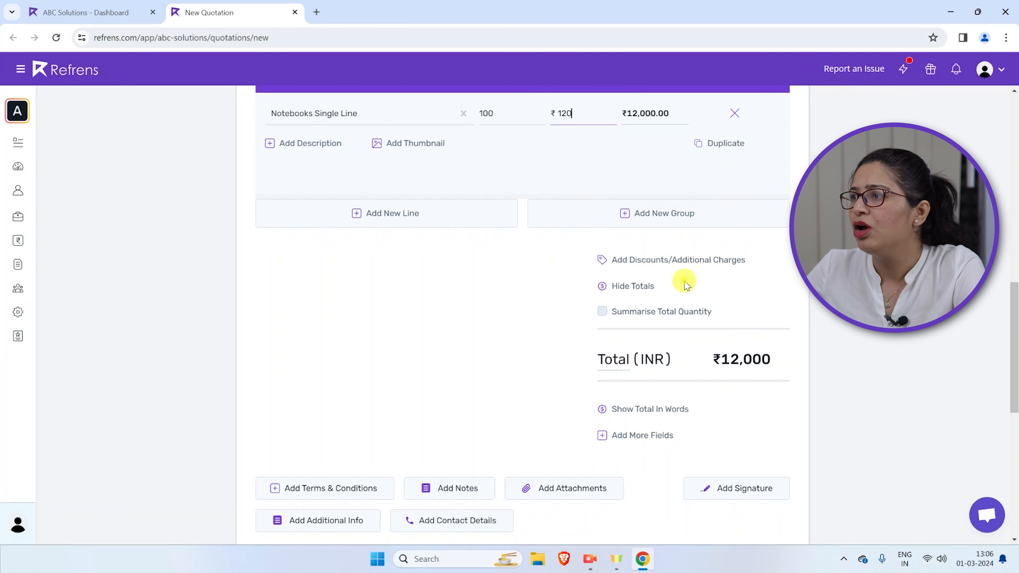
left_click(673, 263)
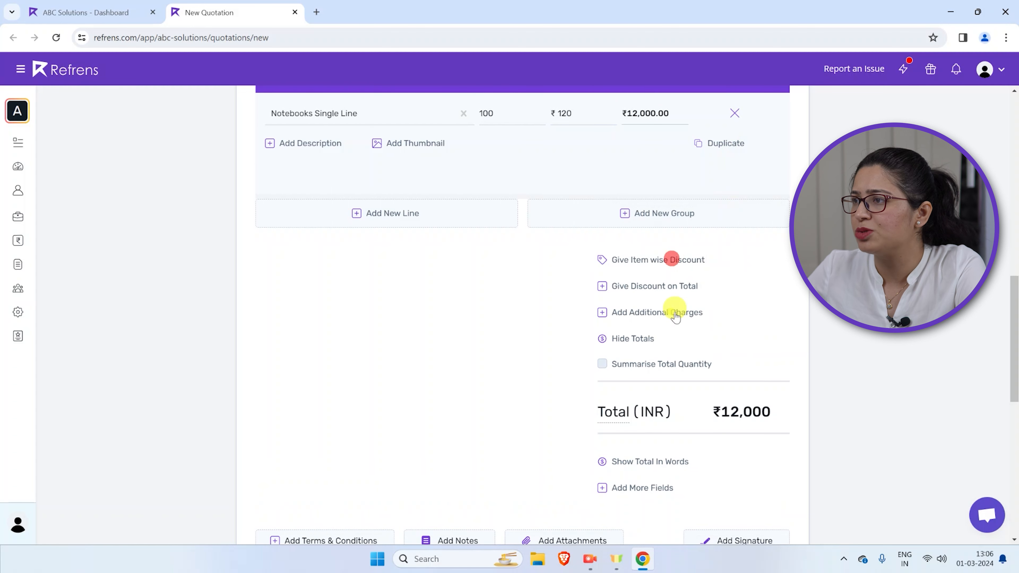
left_click(646, 312)
left_click(639, 257)
left_click_drag(671, 257, 557, 262)
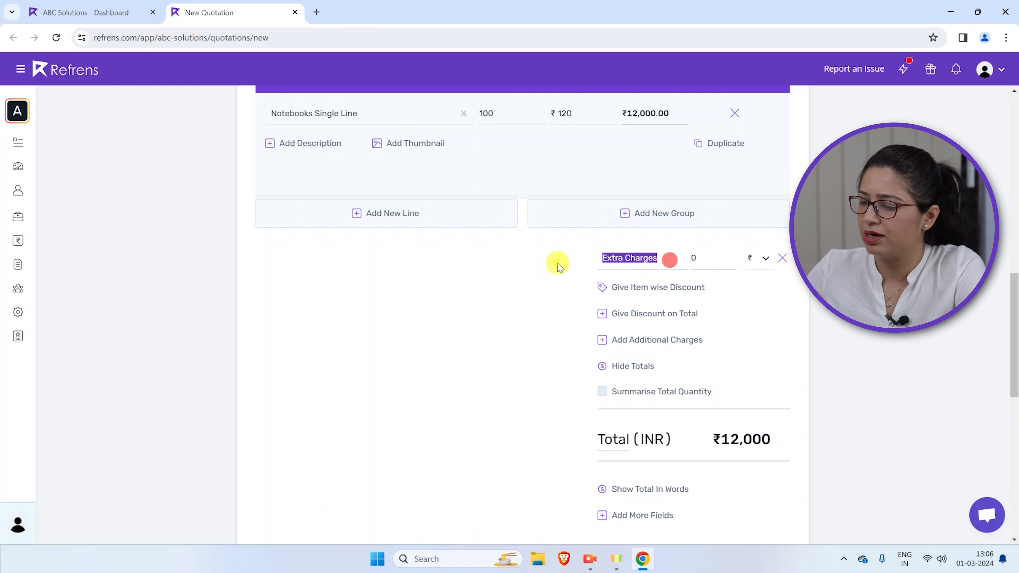
type("T")
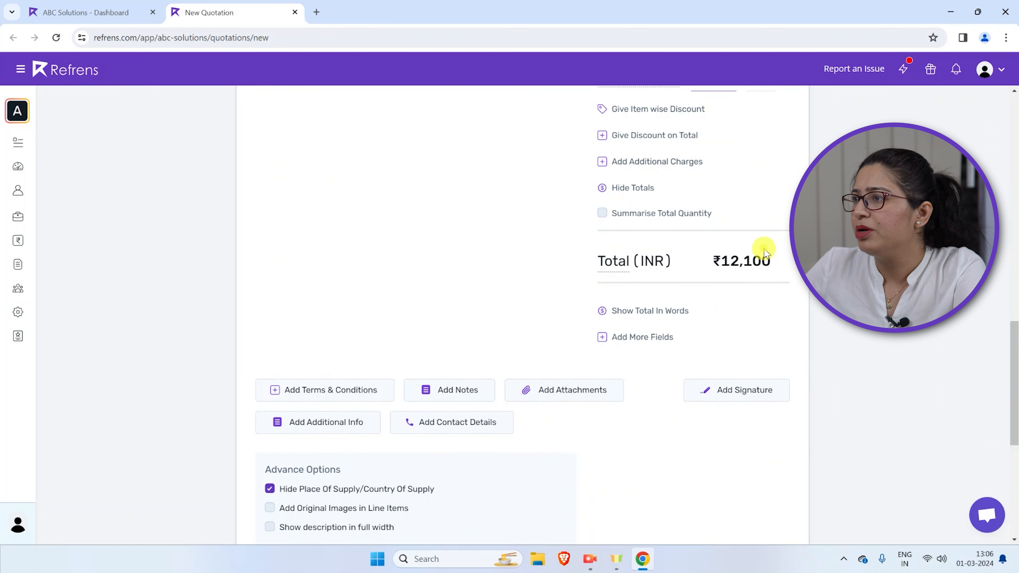
scroll(1018, 313, "down", 1)
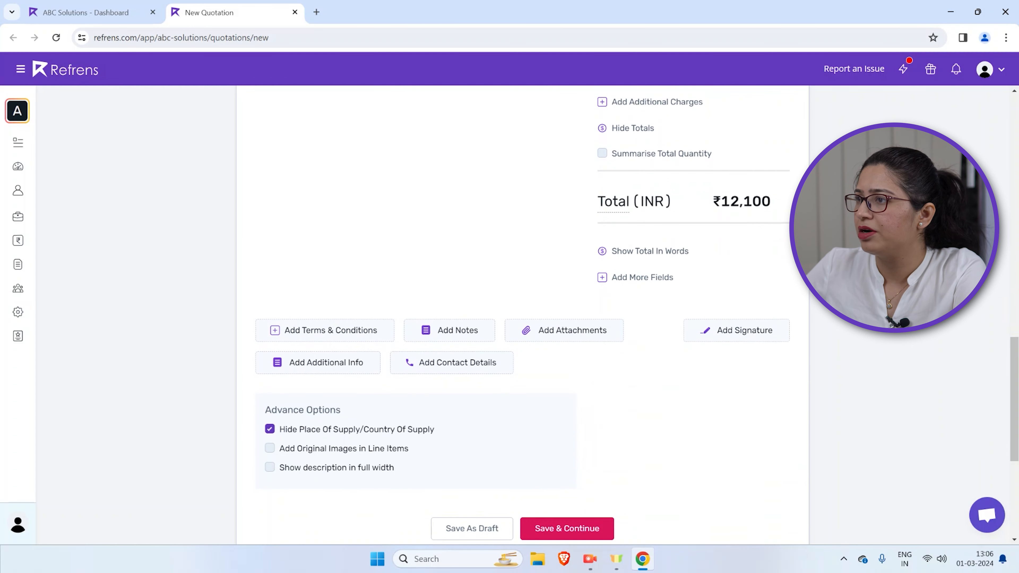
left_click(650, 252)
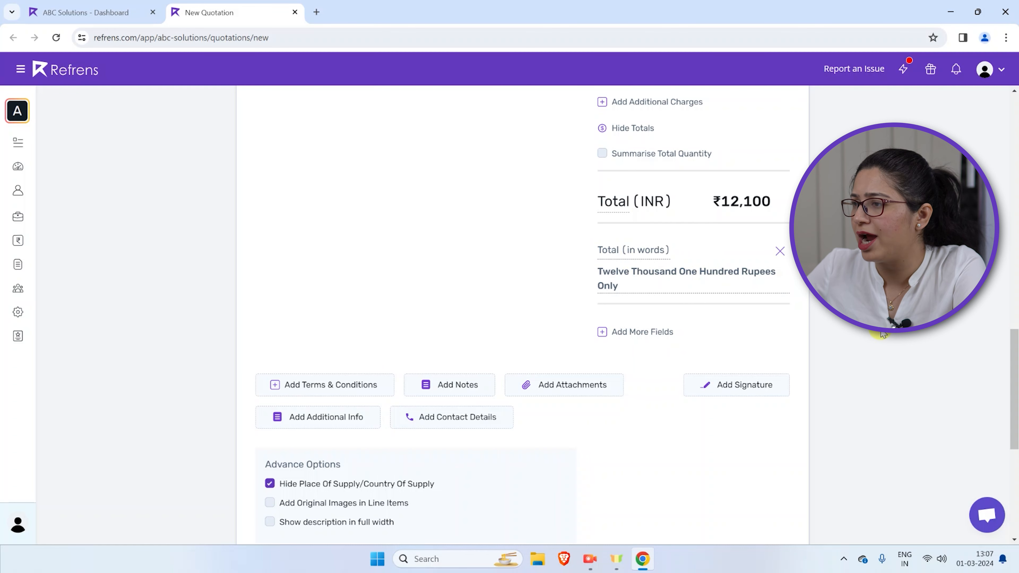
Add a signature section to the quotation, draw a freehand signature on the signature pad and save it
scroll(883, 334, "down", 2)
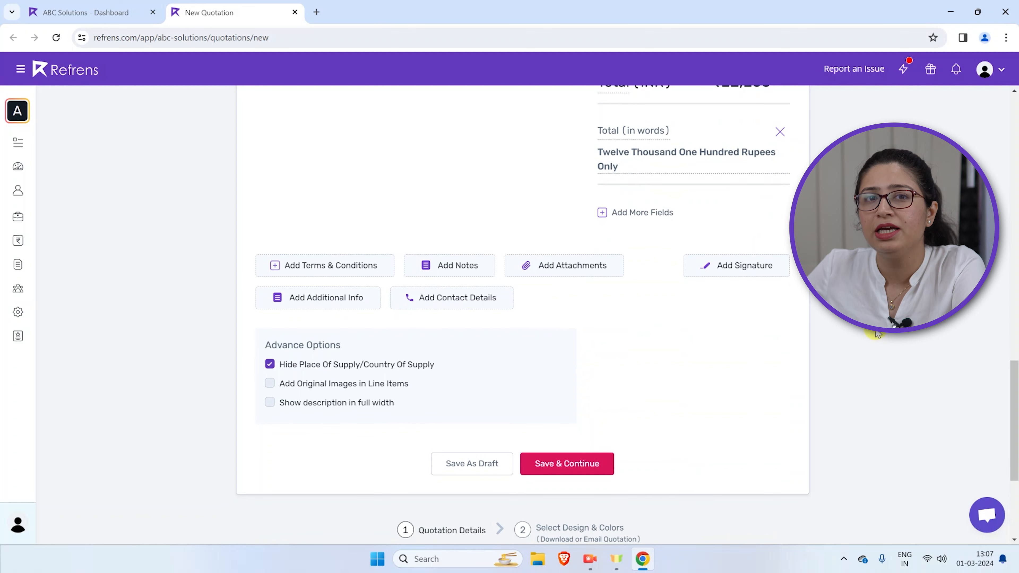
left_click(746, 266)
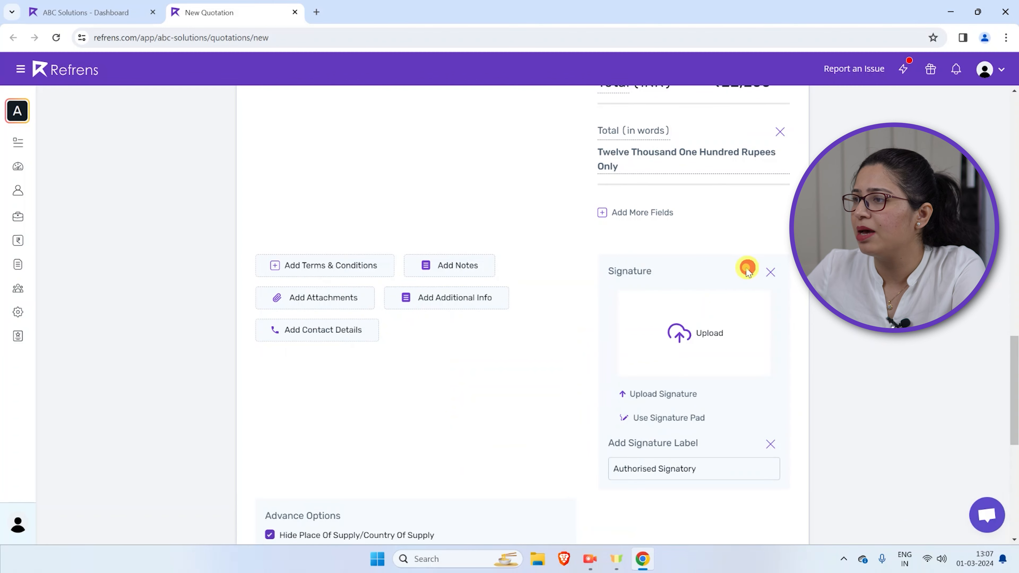
left_click(663, 417)
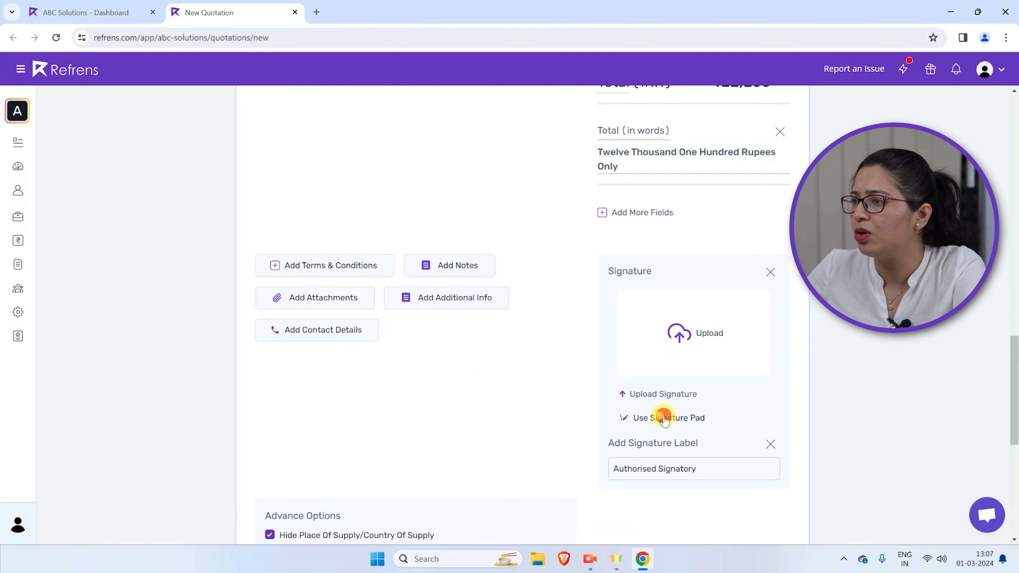
mouse_move(495, 225)
left_mouse_down()
mouse_move(503, 183)
mouse_move(502, 200)
mouse_move(569, 196)
left_mouse_up()
left_click_drag(513, 244, 646, 200)
left_click_drag(573, 244, 577, 243)
left_click(597, 234)
left_click(595, 346)
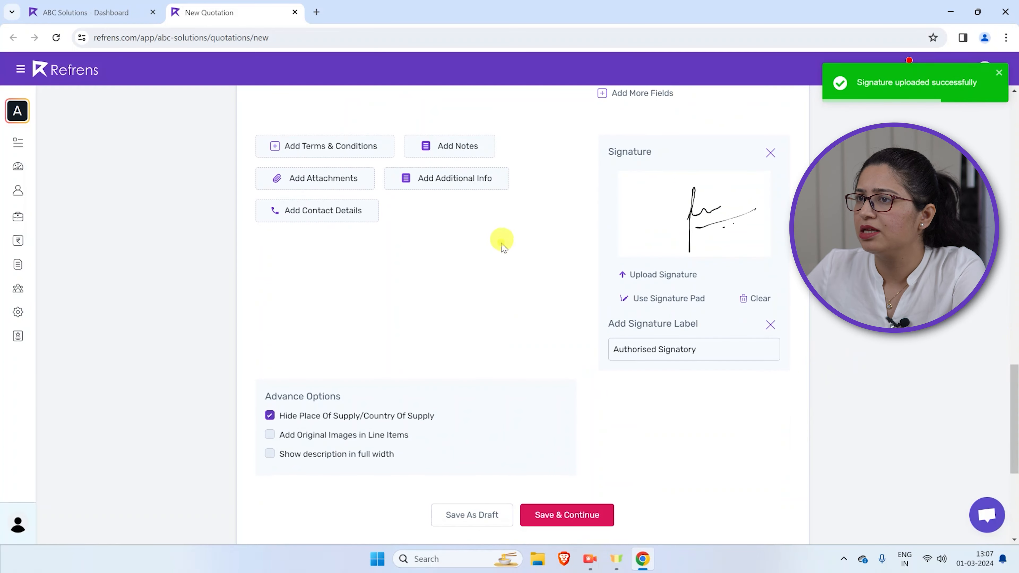
Add the Terms and Conditions section to the quotation, save it and continue to check the finished document
left_click(301, 147)
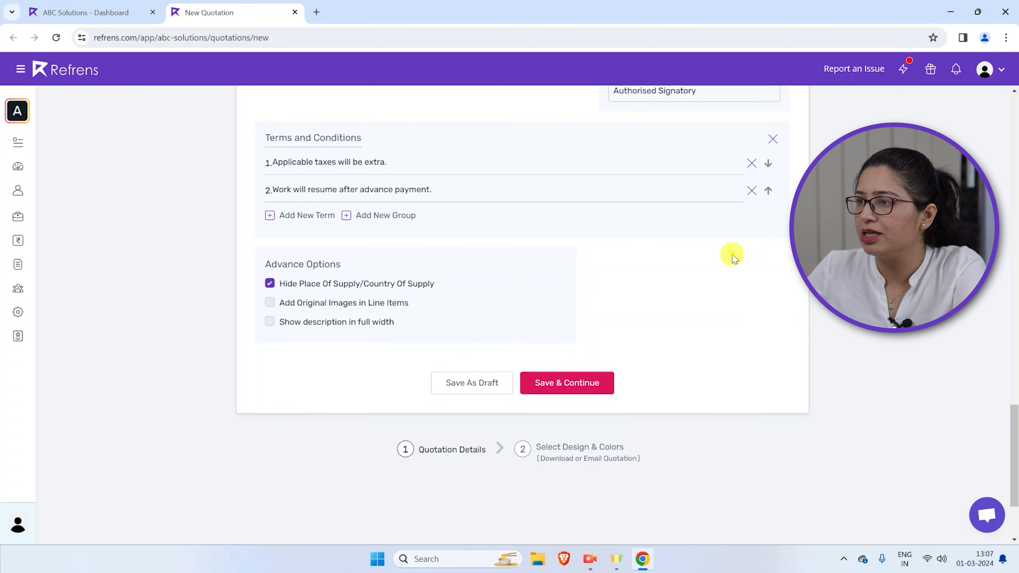
scroll(732, 255, "down", 1)
left_click(551, 334)
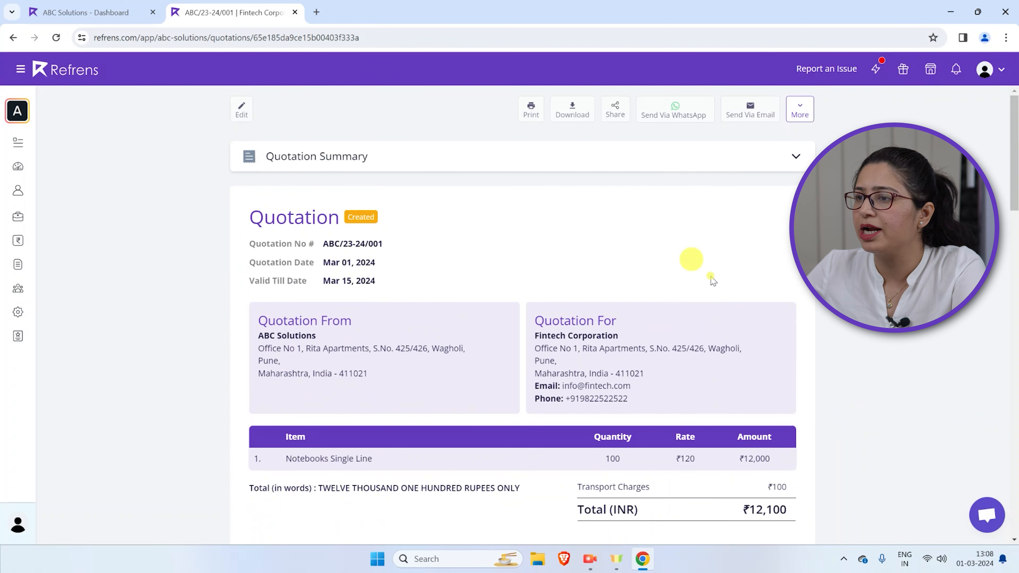
scroll(882, 364, "down", 3)
scroll(878, 360, "down", 1)
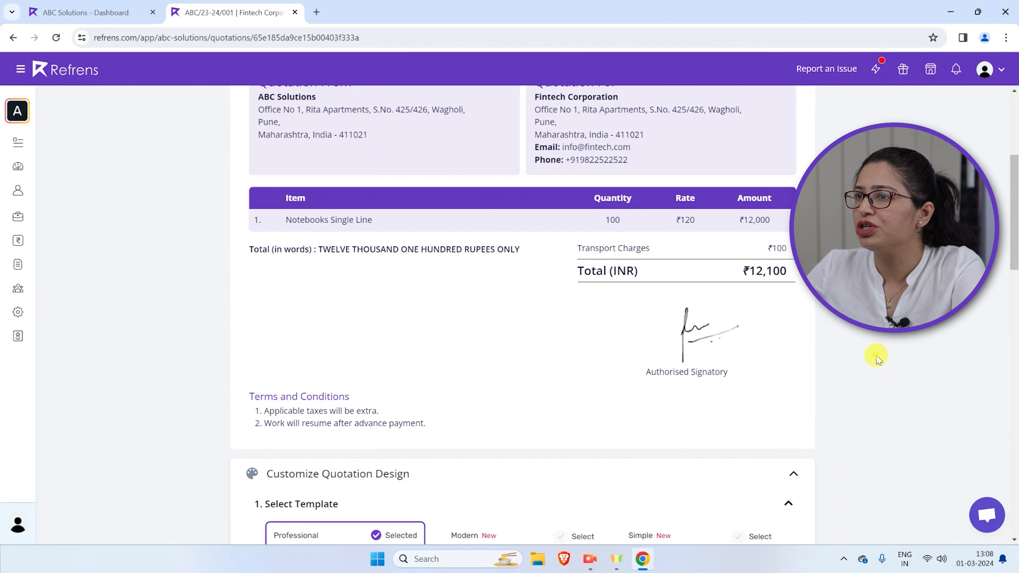
scroll(874, 357, "up", 5)
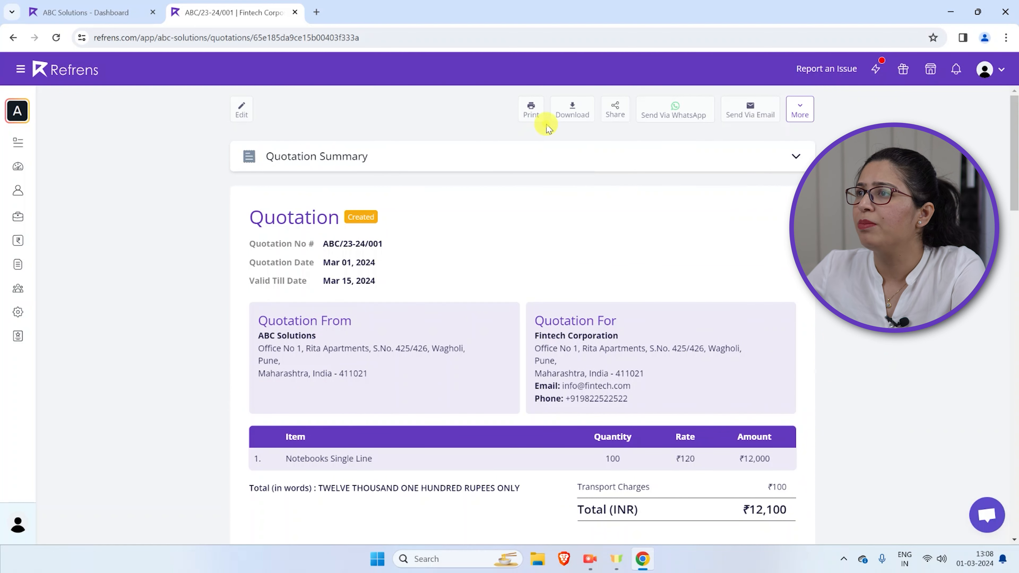